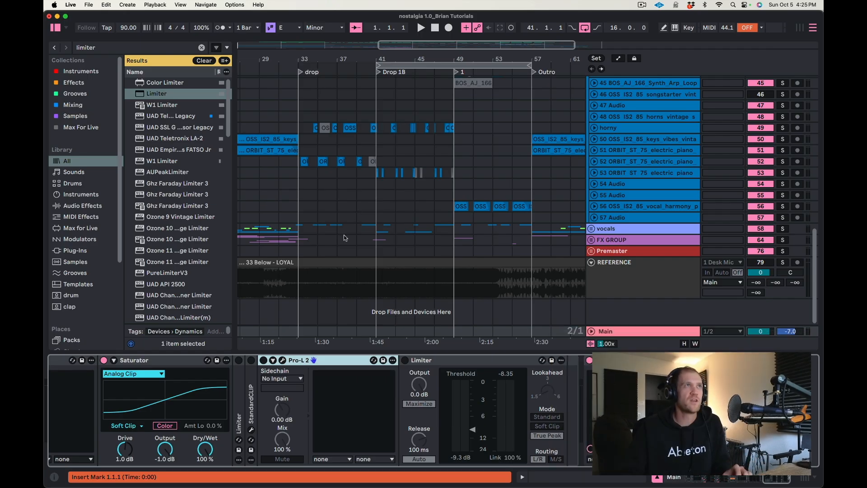
# Bring the REFERENCE track into view and select its 33 Below - LOYAL clip in the arrangement.
pyautogui.scroll(-2, 332, 249)
pyautogui.hscroll(-5, 291, 271)
pyautogui.scroll(-4, 381, 274)
pyautogui.click(619, 272)
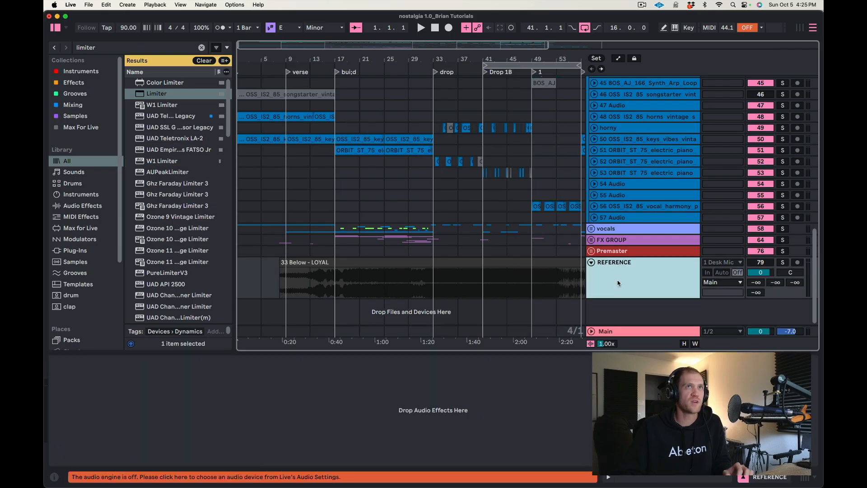
pyautogui.click(393, 263)
pyautogui.scroll(-2, 357, 263)
pyautogui.doubleClick(357, 263)
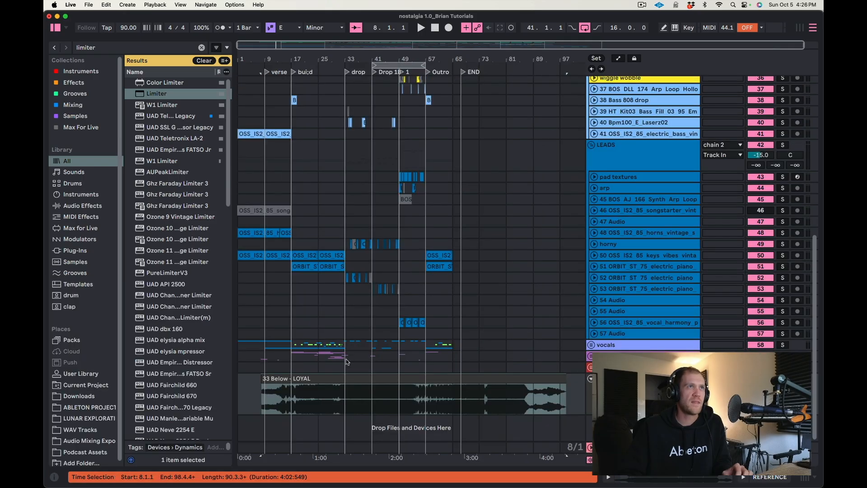
pyautogui.scroll(3, 322, 387)
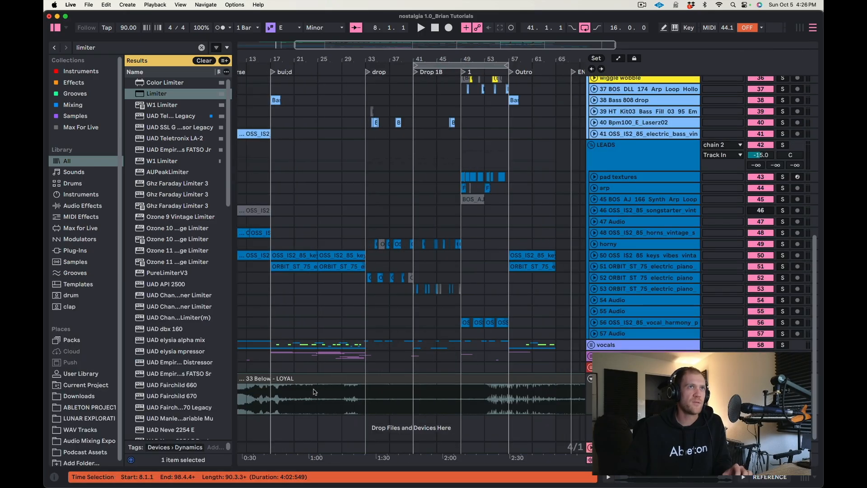
pyautogui.hscroll(-3, 334, 393)
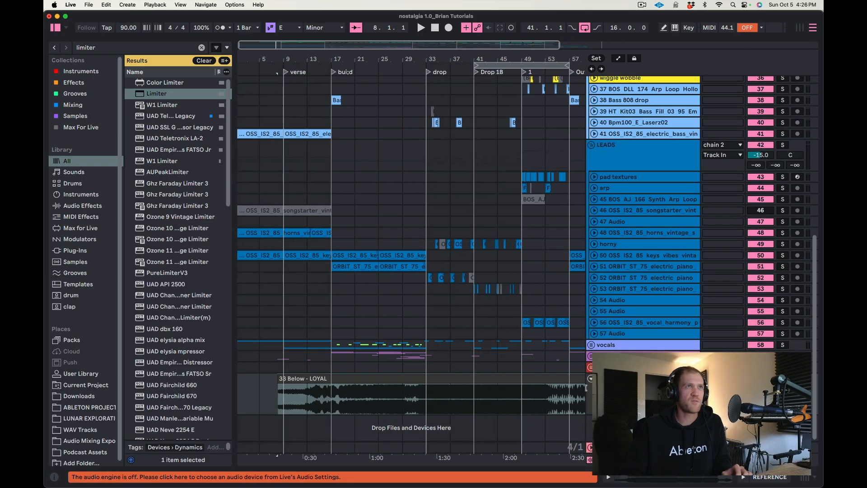
pyautogui.click(658, 161)
pyautogui.click(631, 199)
pyautogui.click(483, 453)
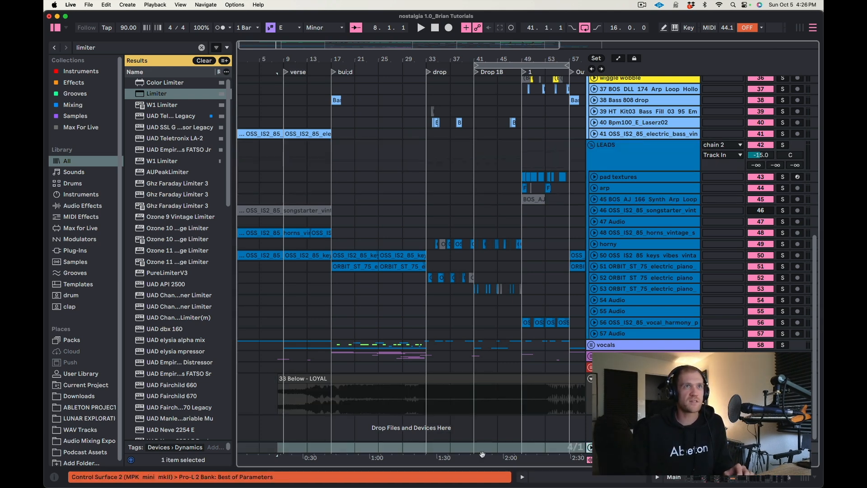
pyautogui.hotkey('shift', 'Tab')
pyautogui.hscroll(-3, 357, 430)
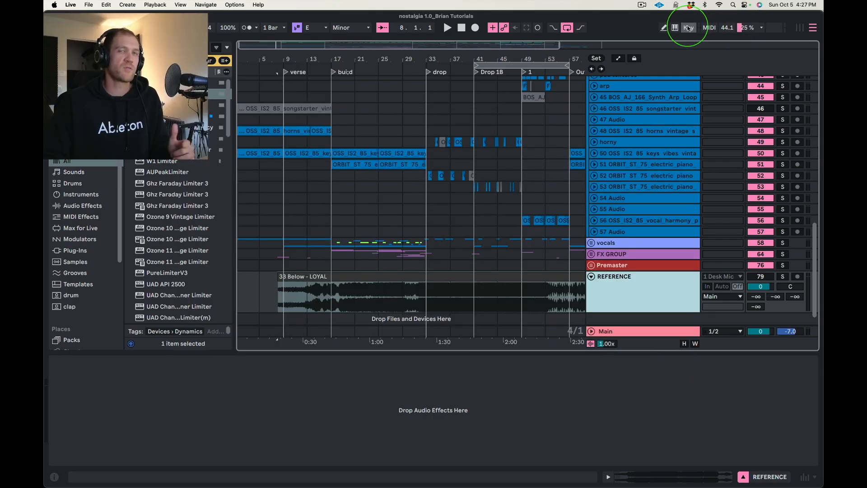
# Check in Key Map mode which keys control the REFERENCE track's solo and the Main track's CHAIN rack activator.
pyautogui.click(688, 28)
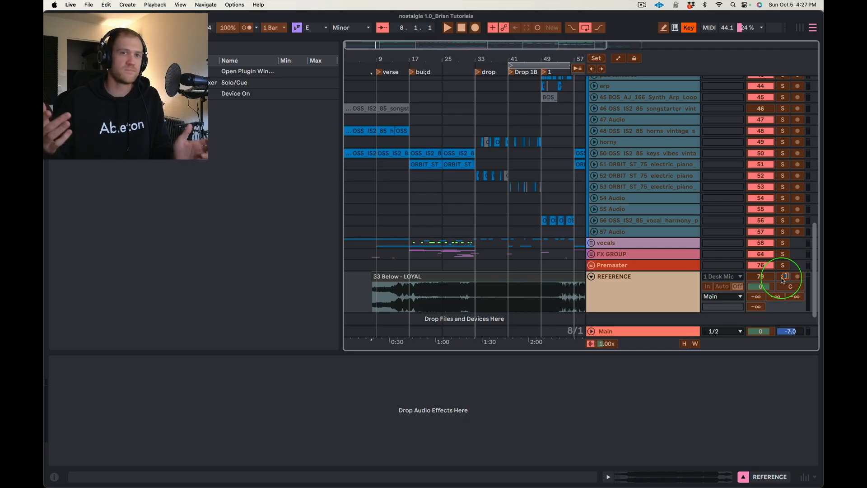
pyautogui.click(639, 332)
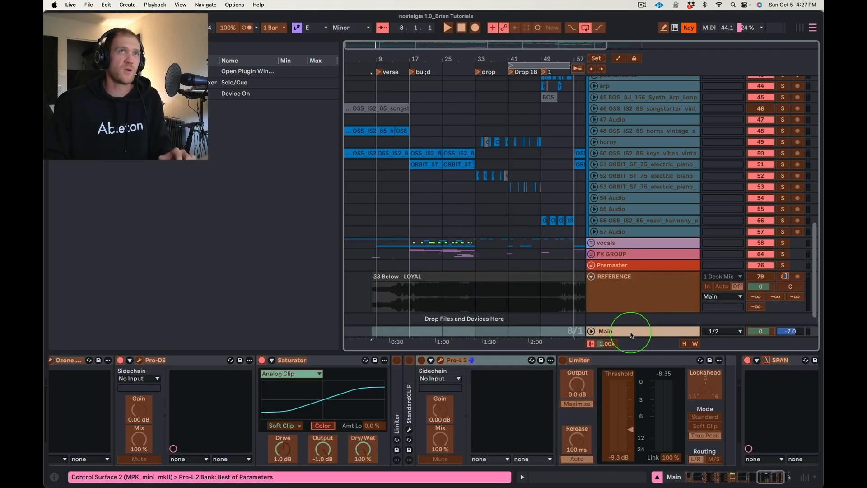
pyautogui.hscroll(-10, 155, 400)
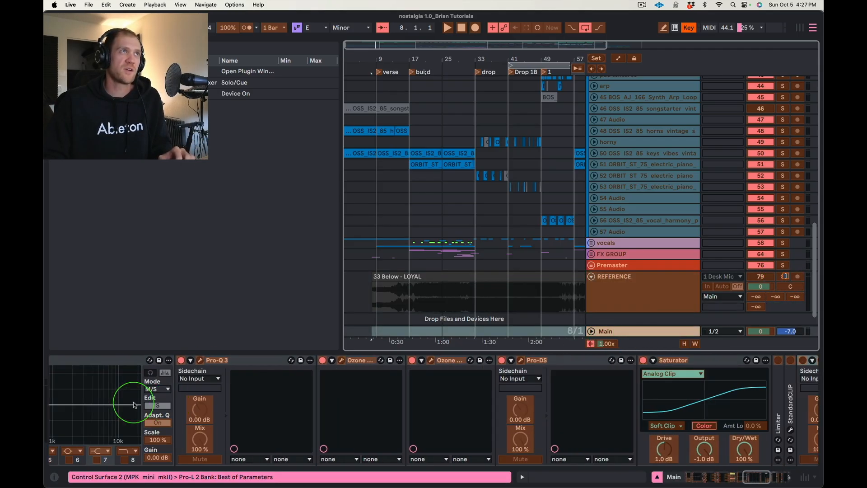
pyautogui.hscroll(-15, 143, 395)
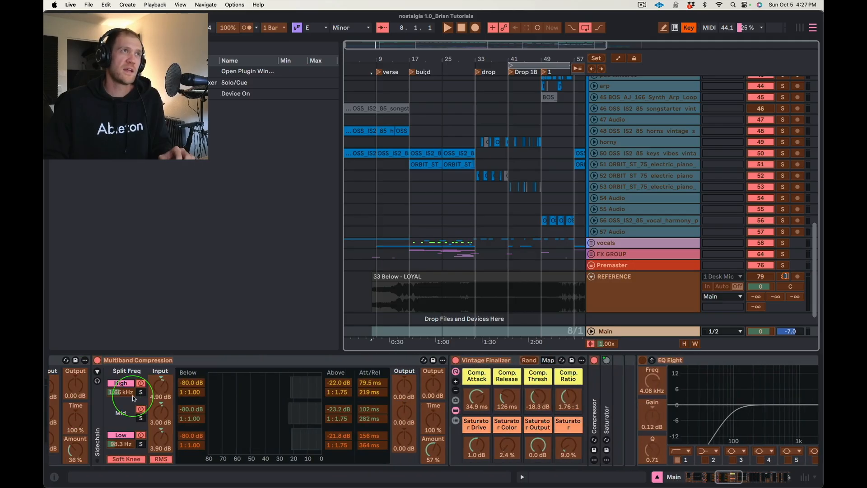
pyautogui.hscroll(-10, 123, 398)
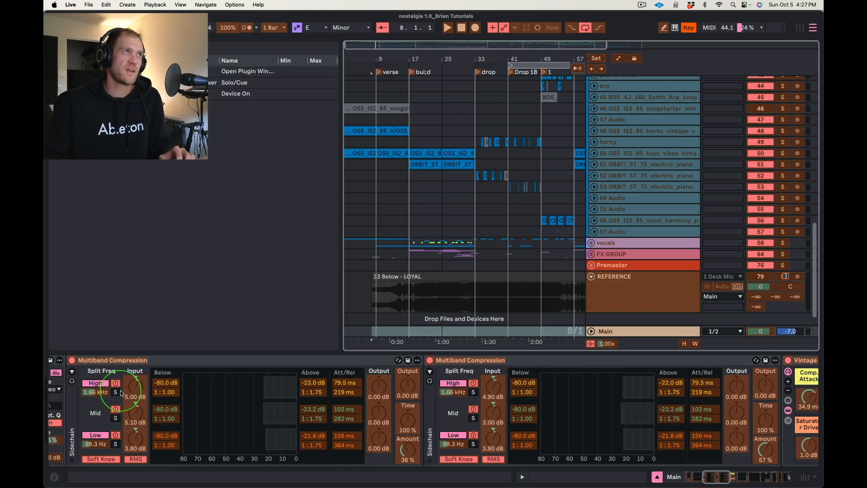
pyautogui.hscroll(-10, 121, 392)
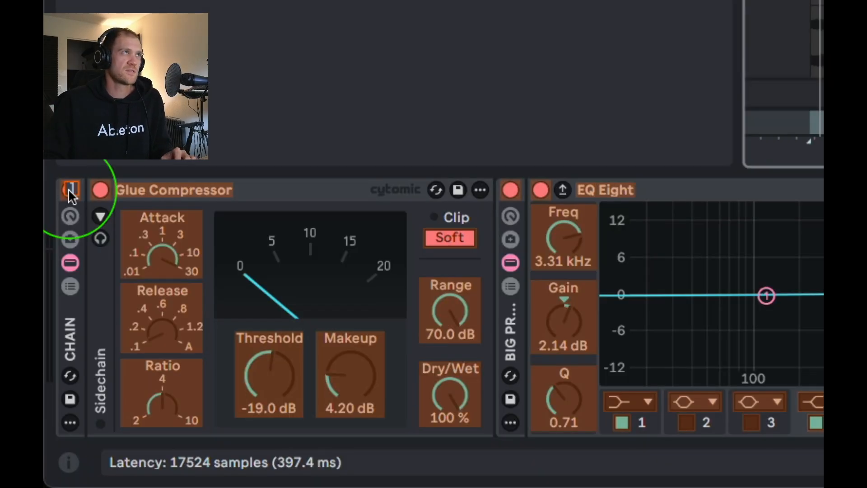
pyautogui.click(55, 360)
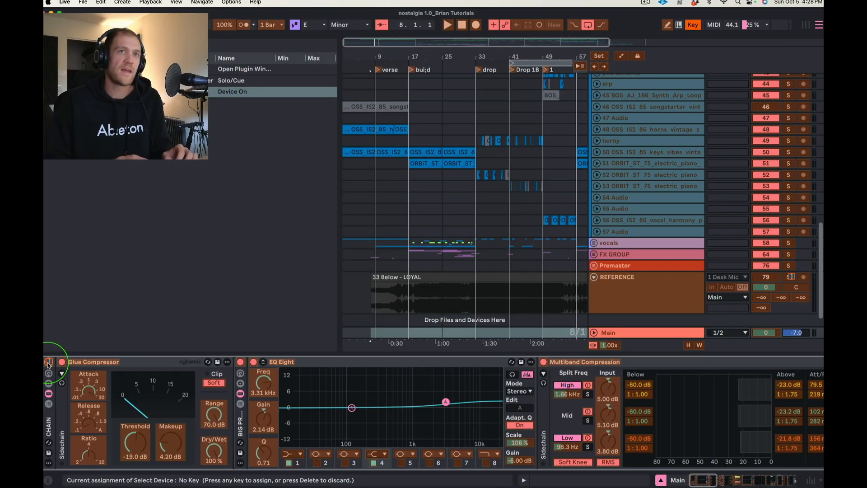
pyautogui.press('super+k')
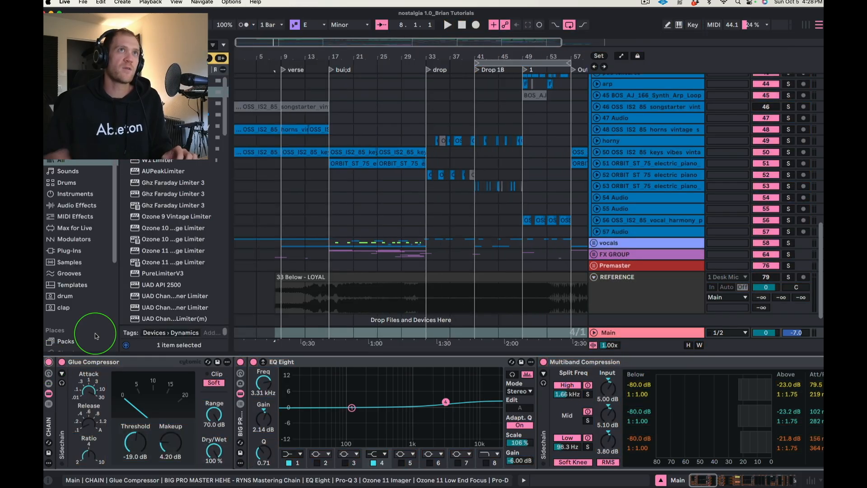
# Toggle the REFERENCE track's solo on and off and inspect the Main track's CHAIN rack.
pyautogui.click(614, 282)
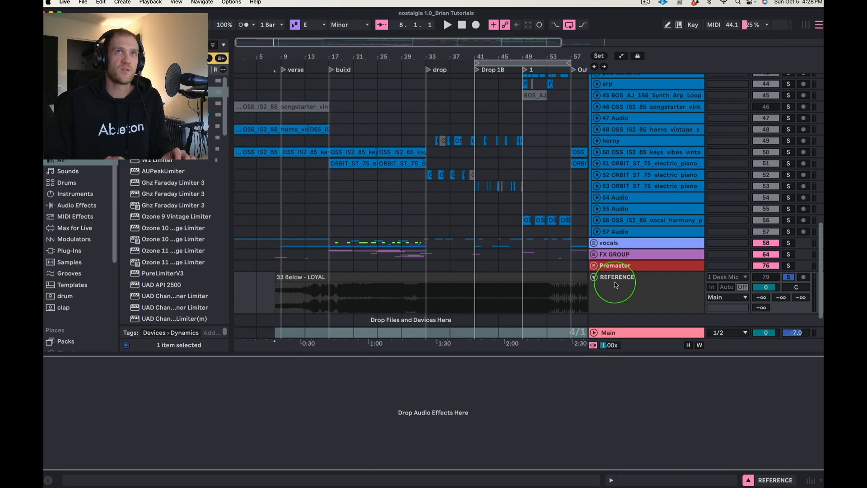
pyautogui.click(627, 332)
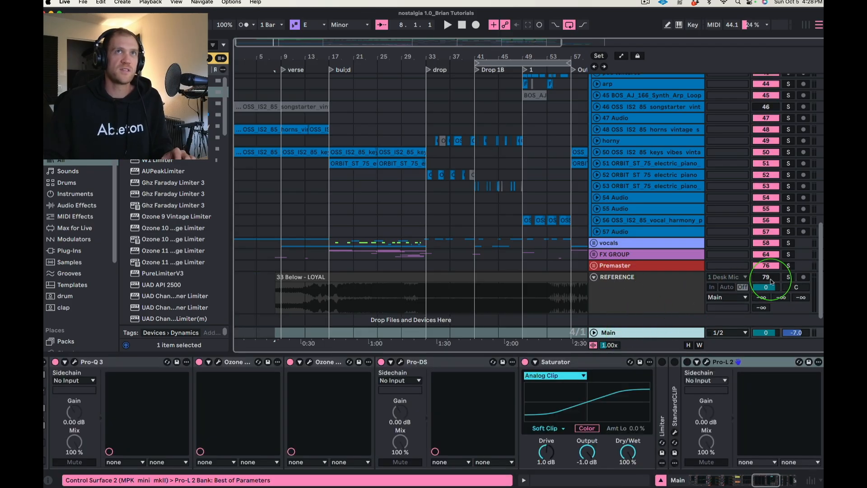
pyautogui.click(766, 277)
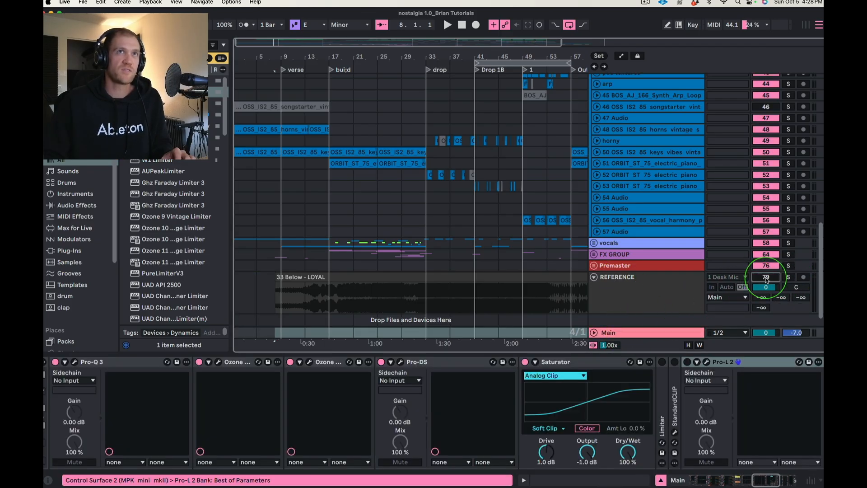
pyautogui.click(411, 371)
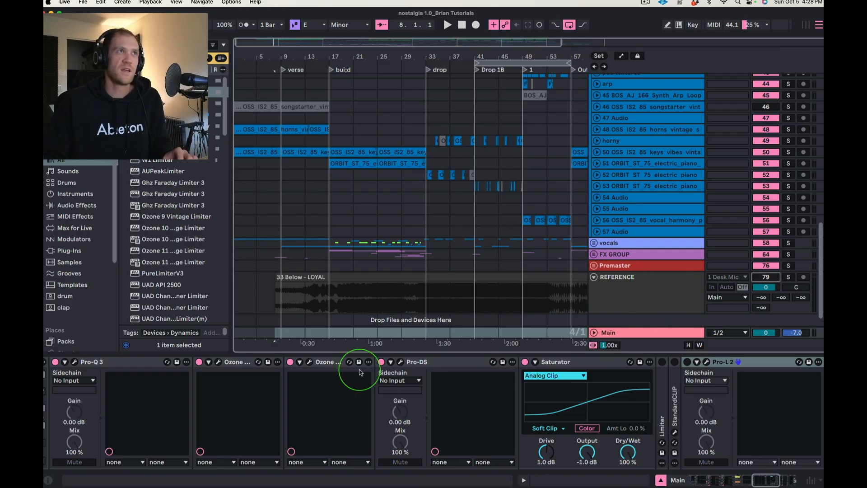
pyautogui.click(767, 277)
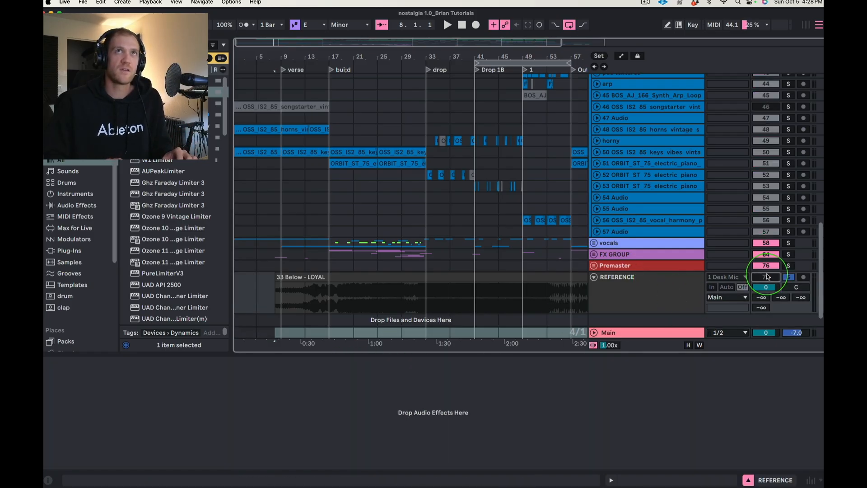
pyautogui.click(667, 333)
pyautogui.hscroll(-15, 113, 406)
pyautogui.hscroll(-10, 109, 404)
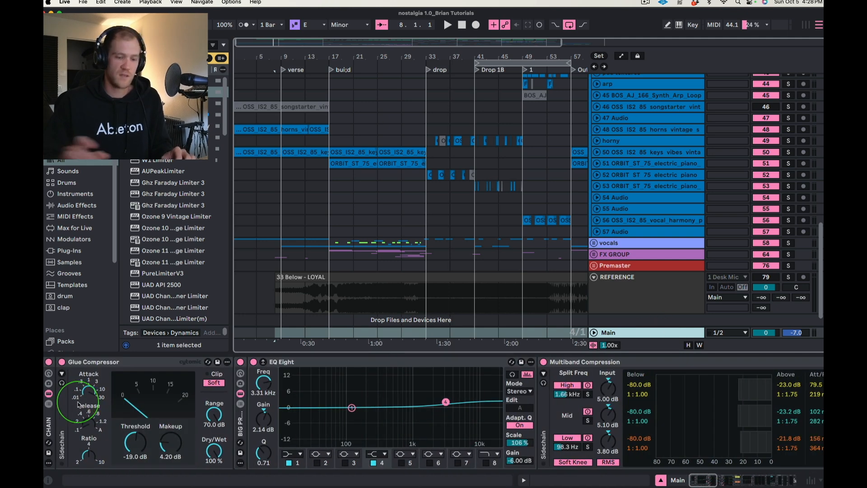
pyautogui.press('Up')
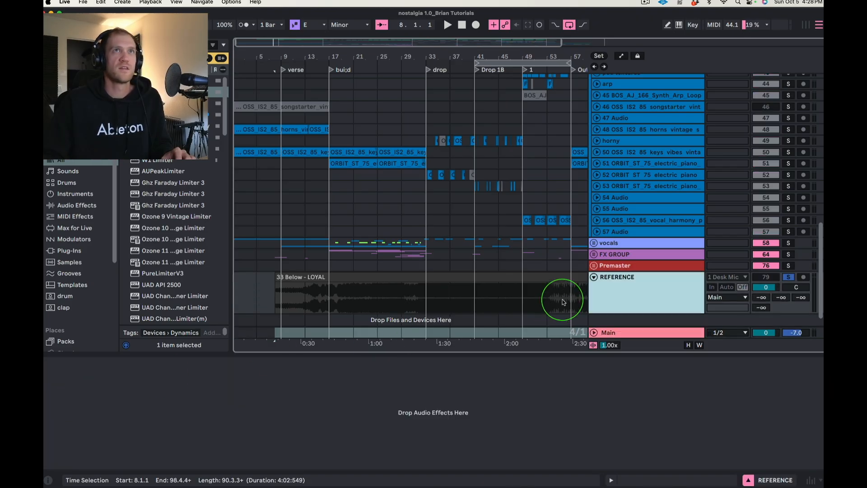
# Open SPAN at the end of the Main track's chain and play the song from bar 41 at Drop 1B.
pyautogui.click(657, 332)
pyautogui.moveTo(737, 480); pyautogui.dragTo(661, 476)
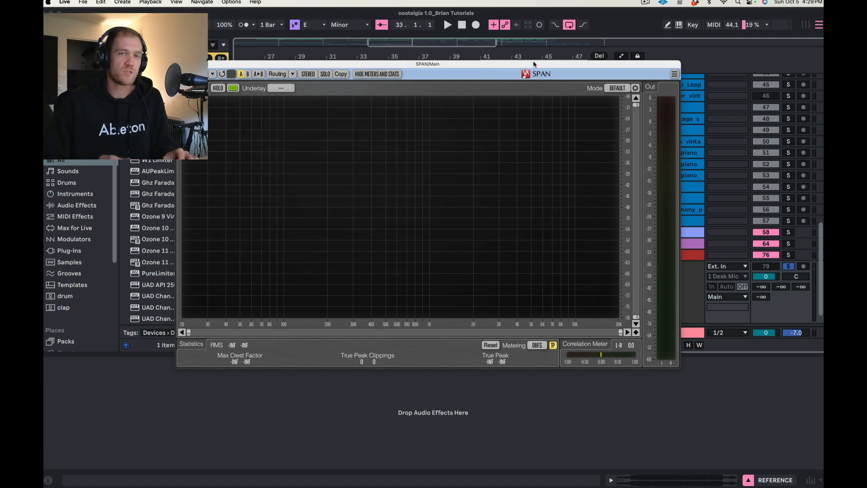
pyautogui.press('space')
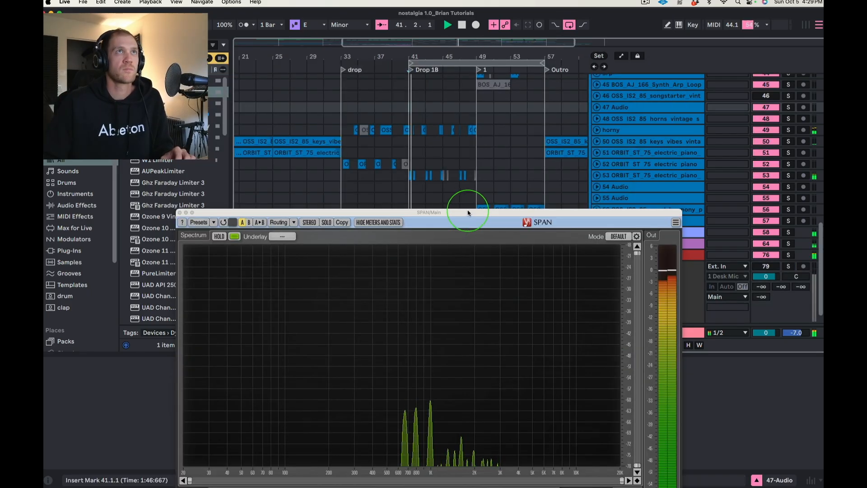
pyautogui.moveTo(468, 212); pyautogui.dragTo(474, 105)
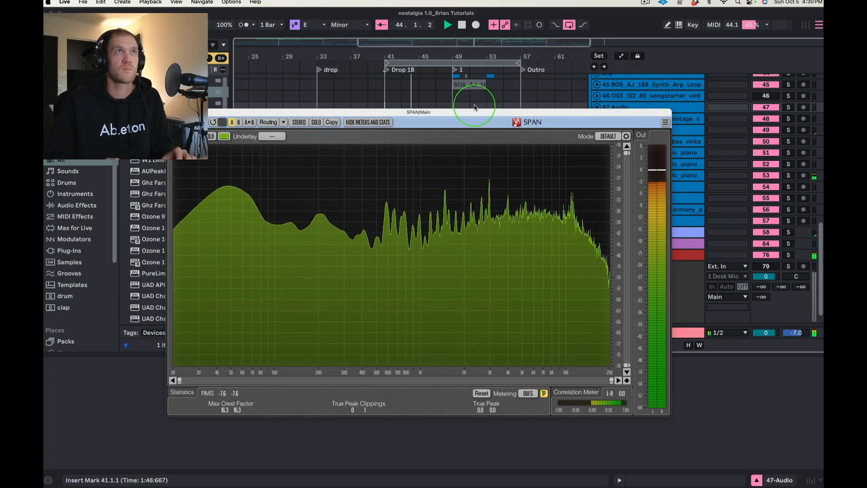
# Solo the REFERENCE track during playback to compare its spectrum, stop playback and close the SPAN window.
pyautogui.press('s')
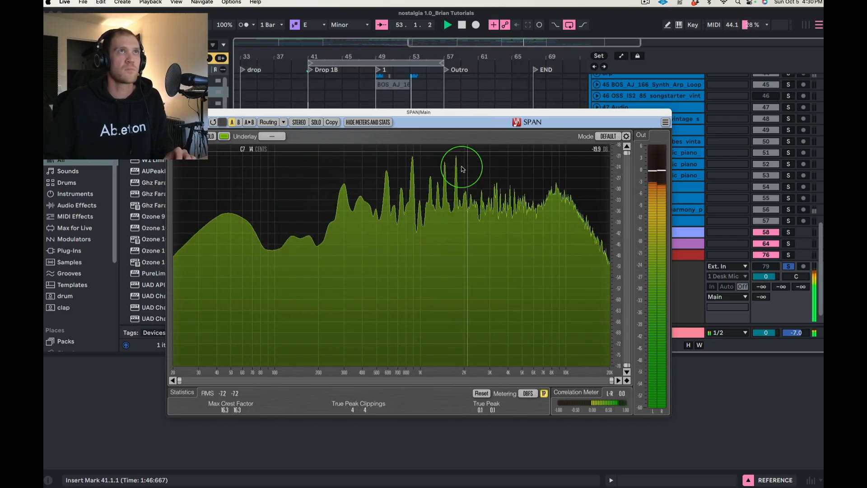
pyautogui.moveTo(234, 115); pyautogui.dragTo(260, 122)
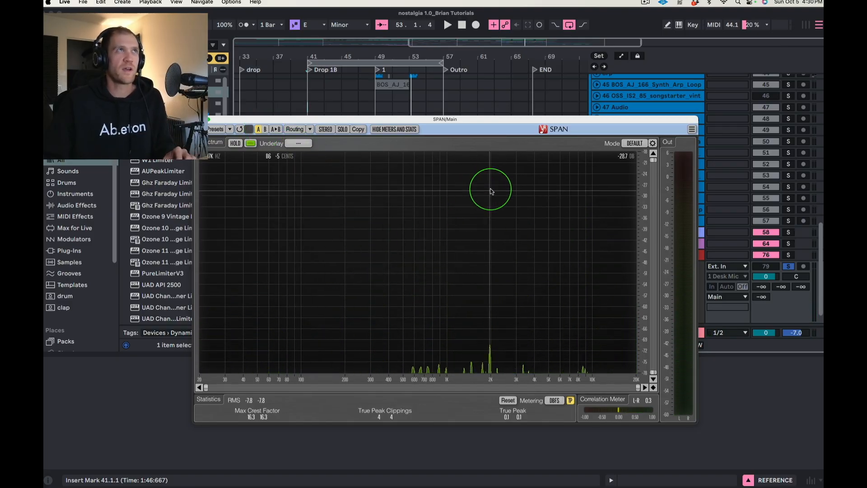
pyautogui.moveTo(467, 123); pyautogui.dragTo(422, 155)
pyautogui.press('super+w')
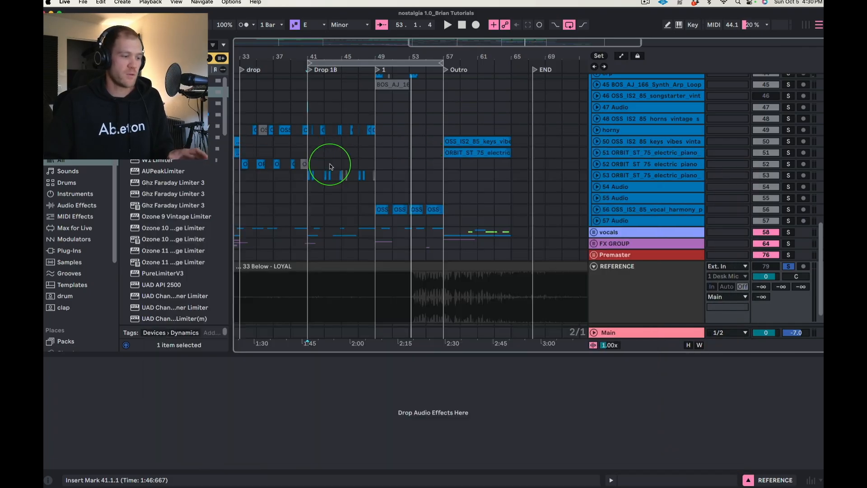
# Add a gentle upper-mid bell boost in the Main track's Pro-Q 3 and close its window.
pyautogui.click(615, 331)
pyautogui.hscroll(-5, 273, 443)
pyautogui.click(384, 361)
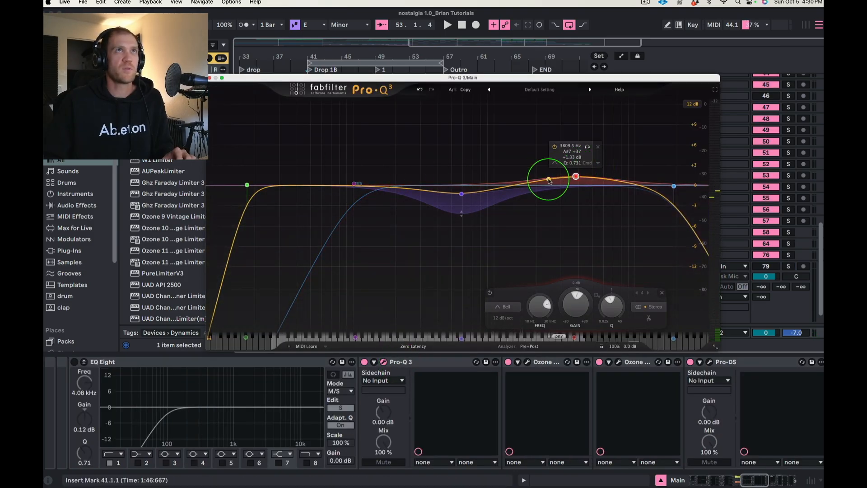
pyautogui.click(532, 172)
pyautogui.moveTo(533, 172); pyautogui.dragTo(526, 177)
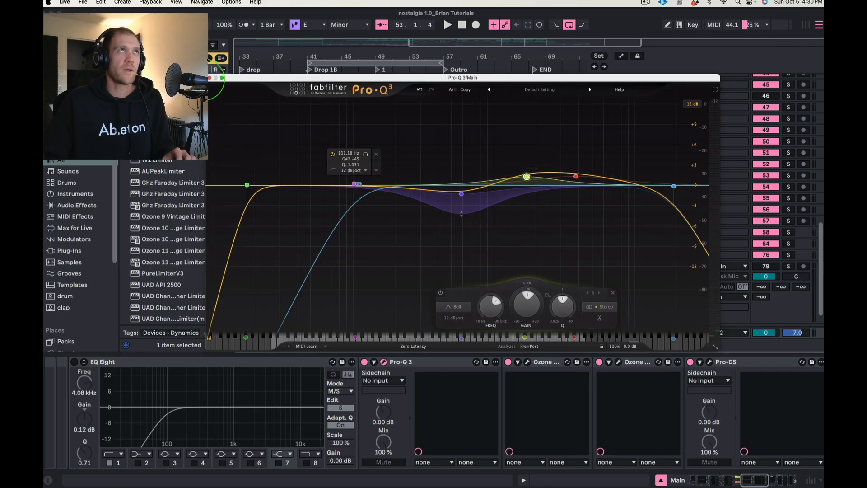
pyautogui.click(210, 78)
# Inspect the device chains of the Serum Wobble1 bass track and several LEADS tracks, including the OSS_IS2_85_keys_vibes track.
pyautogui.scroll(3, 522, 199)
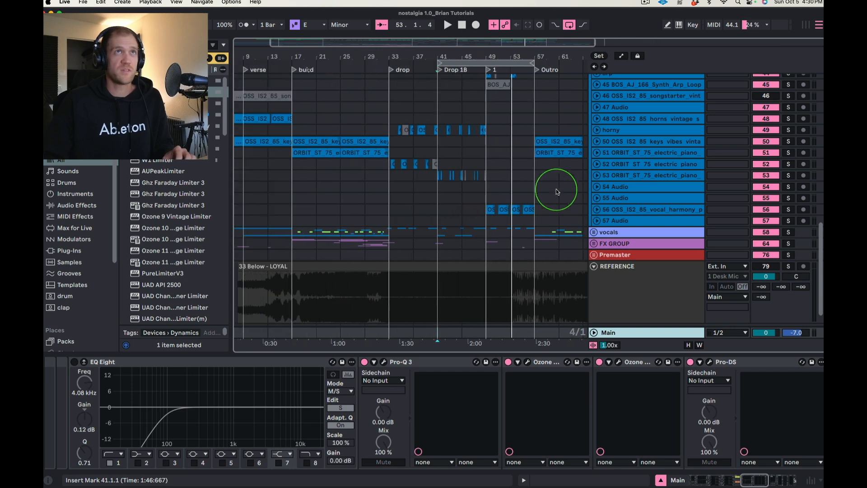
pyautogui.scroll(5, 619, 148)
pyautogui.click(619, 144)
pyautogui.scroll(-2, 630, 226)
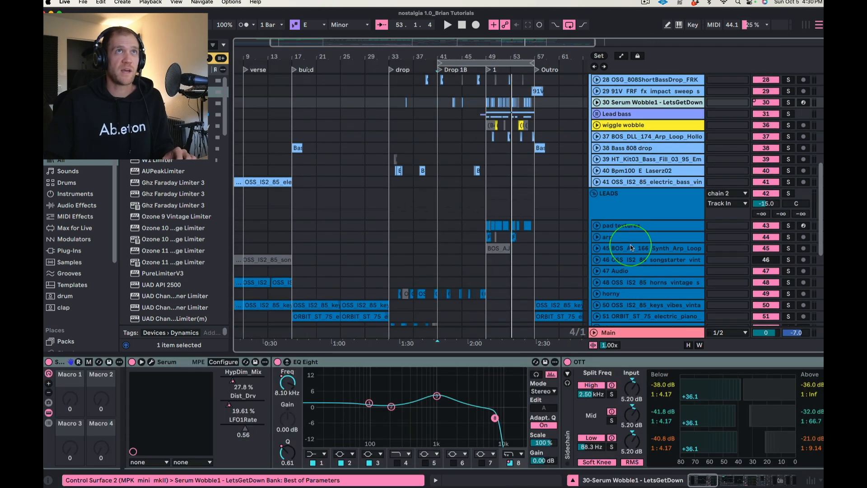
pyautogui.click(631, 247)
pyautogui.scroll(-3, 630, 248)
pyautogui.click(626, 197)
pyautogui.click(623, 220)
pyautogui.click(624, 209)
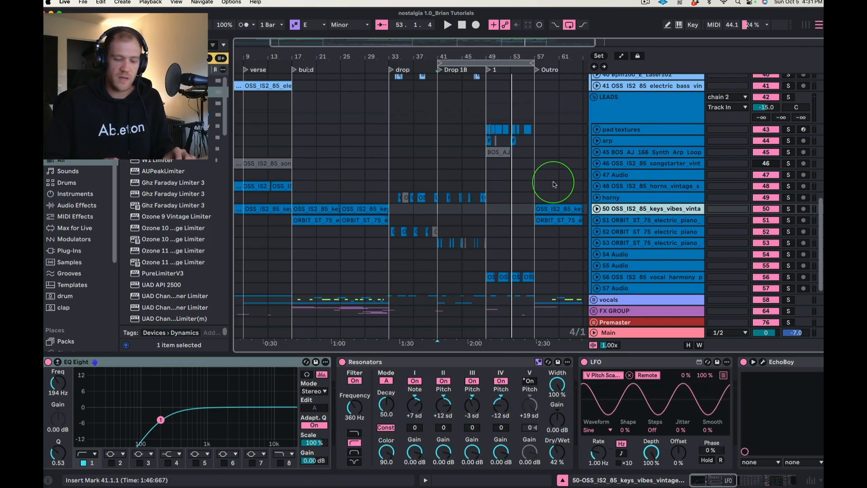
# Show the SPAN window again, replay the mix from Drop 1B, compare it against the soloed REFERENCE track and stop playback.
pyautogui.press('super+alt+p')
pyautogui.press('space')
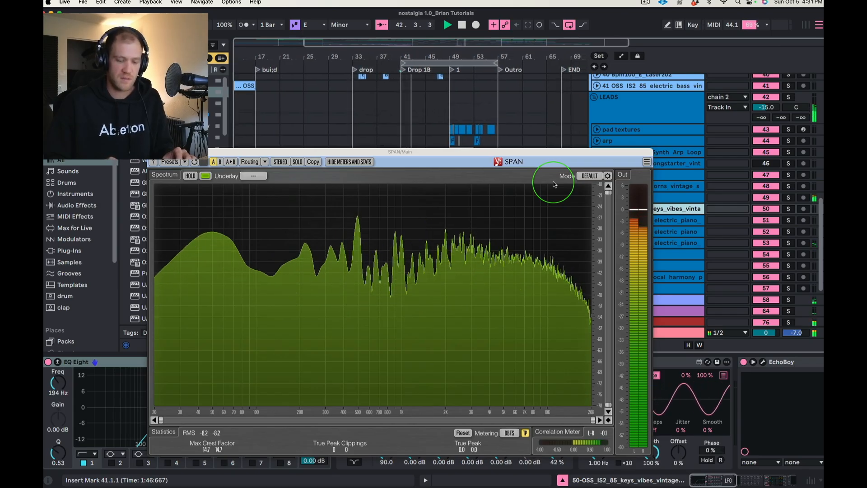
pyautogui.press('s')
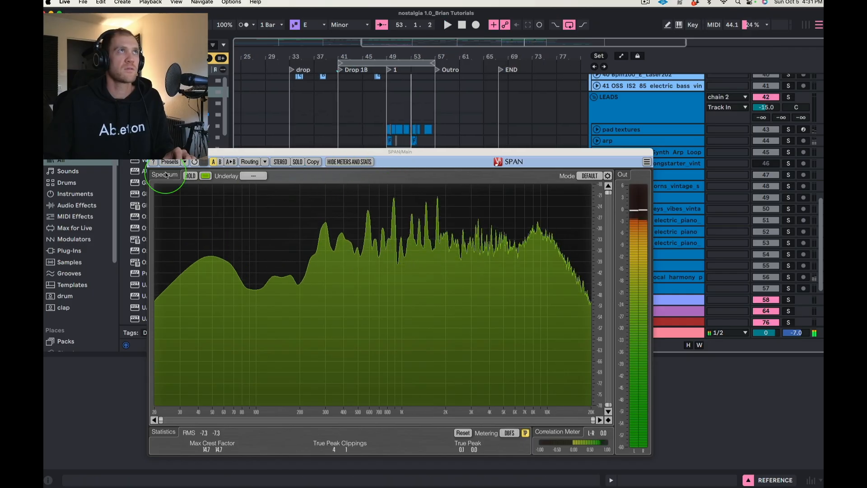
pyautogui.press('space')
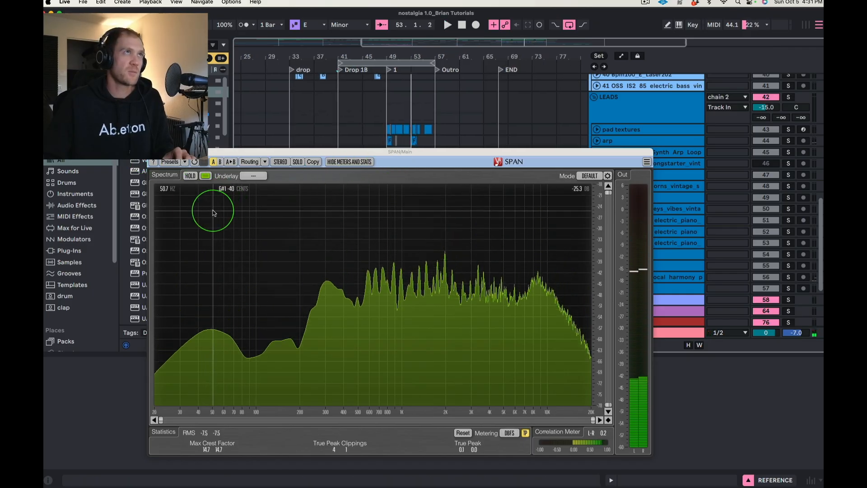
# Set the BASSES group's volume to -12.5 dB and move the SPAN window clear of the group's device chain.
pyautogui.moveTo(177, 154); pyautogui.dragTo(224, 171)
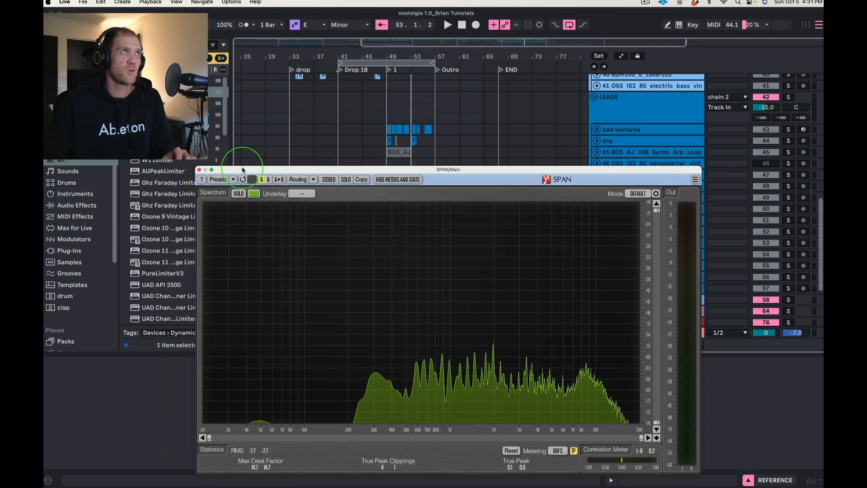
pyautogui.scroll(10, 589, 122)
pyautogui.moveTo(583, 167); pyautogui.dragTo(424, 178)
pyautogui.scroll(-2, 628, 208)
pyautogui.scroll(-6, 628, 208)
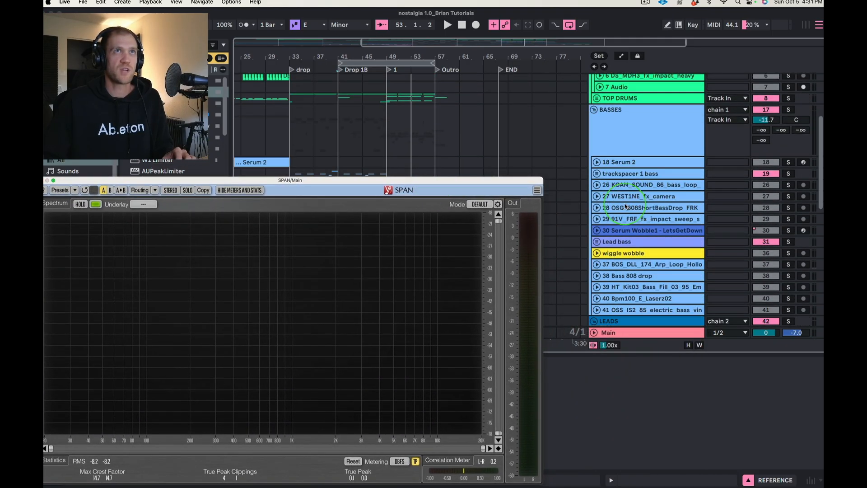
pyautogui.hscroll(-3, 555, 195)
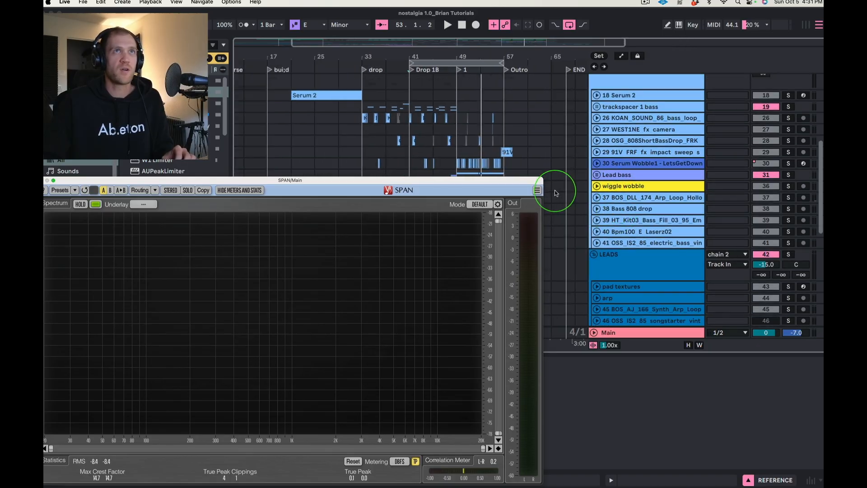
pyautogui.scroll(1, 613, 147)
pyautogui.click(602, 108)
pyautogui.moveTo(763, 93); pyautogui.dragTo(760, 94)
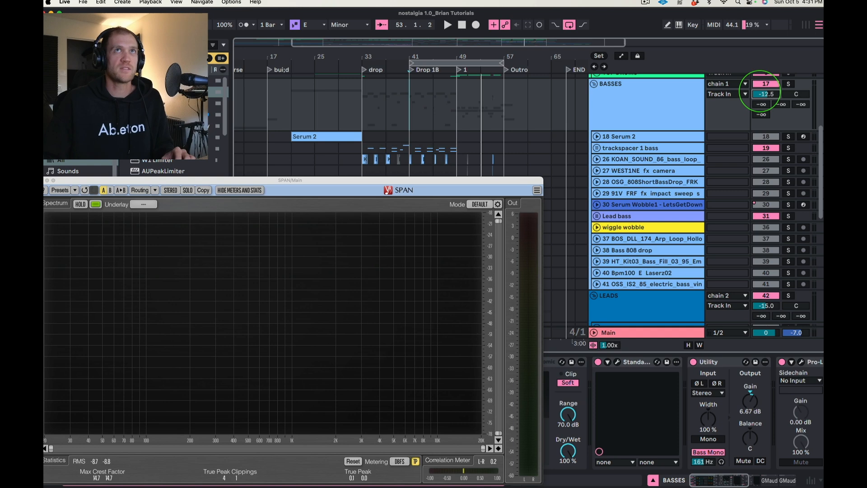
pyautogui.moveTo(474, 180); pyautogui.dragTo(573, 103)
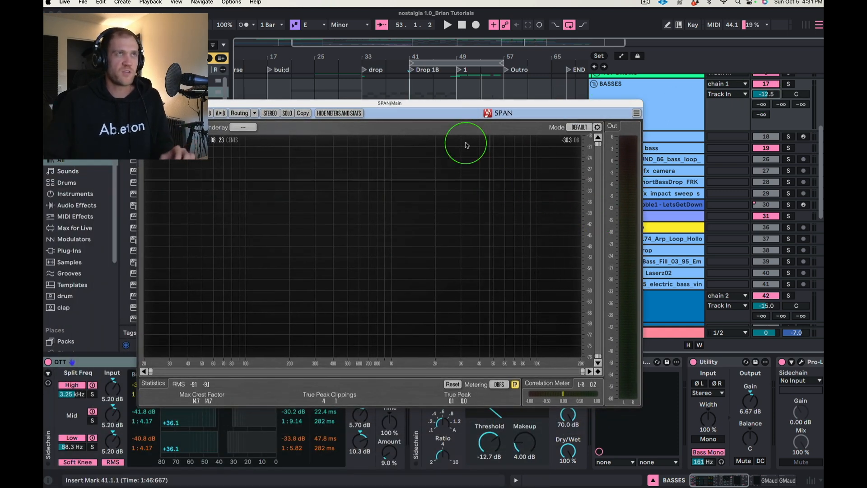
pyautogui.moveTo(451, 104); pyautogui.dragTo(518, 24)
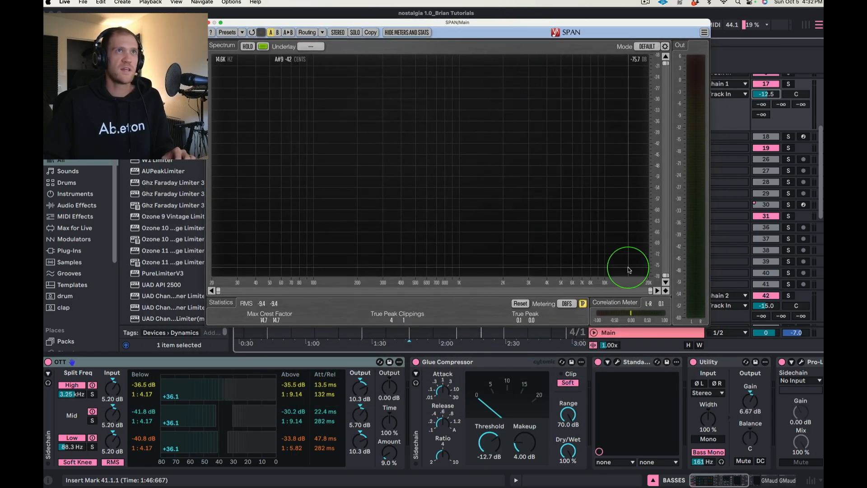
pyautogui.moveTo(544, 32); pyautogui.dragTo(515, 32)
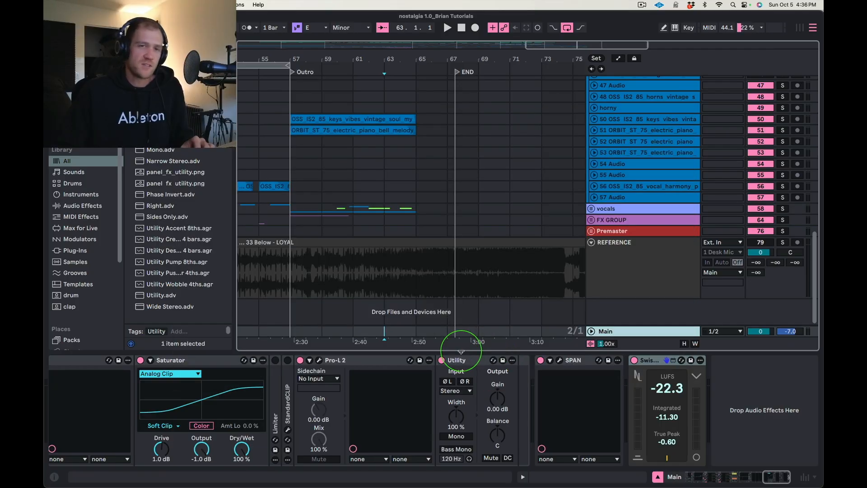
# Switch the Main track's Utility to mono for a mono check, then show and close the SPAN window.
pyautogui.click(471, 361)
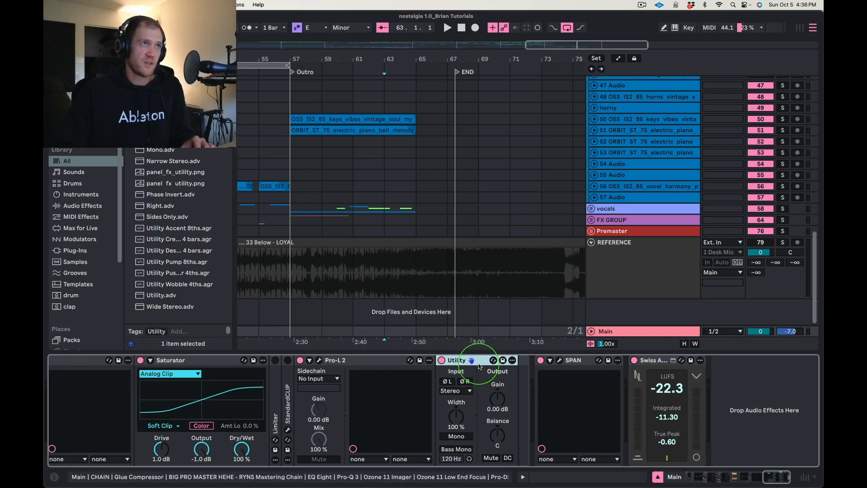
pyautogui.click(460, 436)
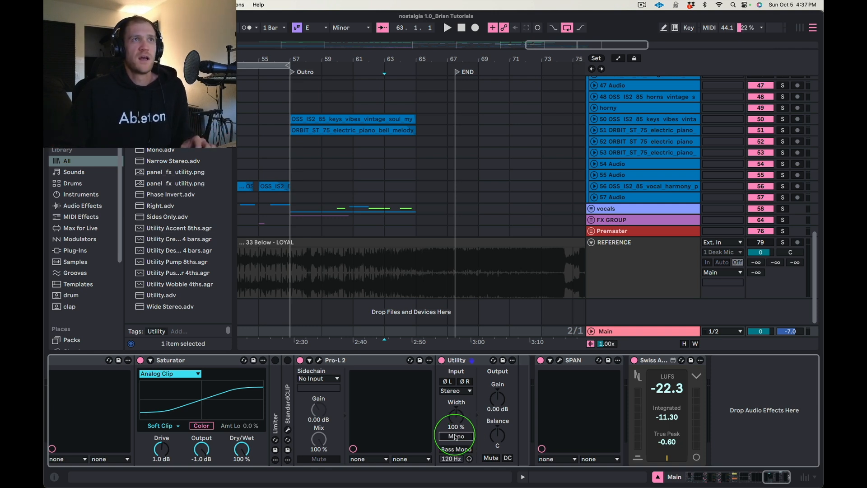
pyautogui.click(456, 437)
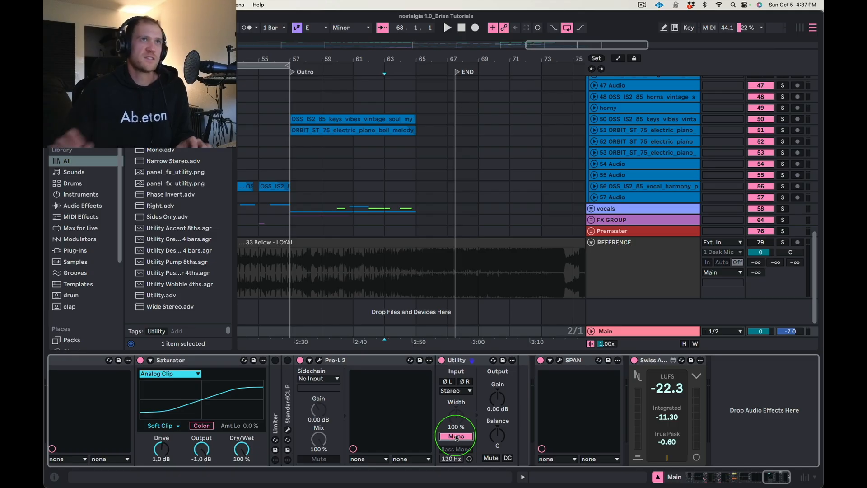
pyautogui.click(559, 360)
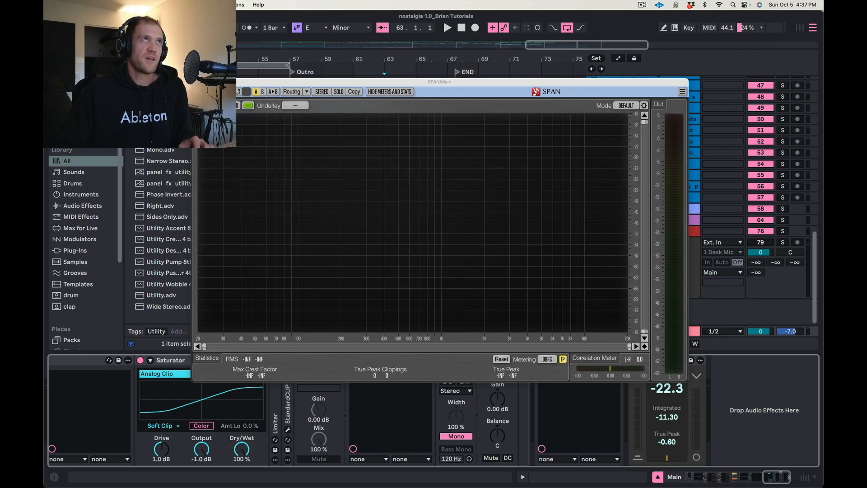
pyautogui.click(197, 82)
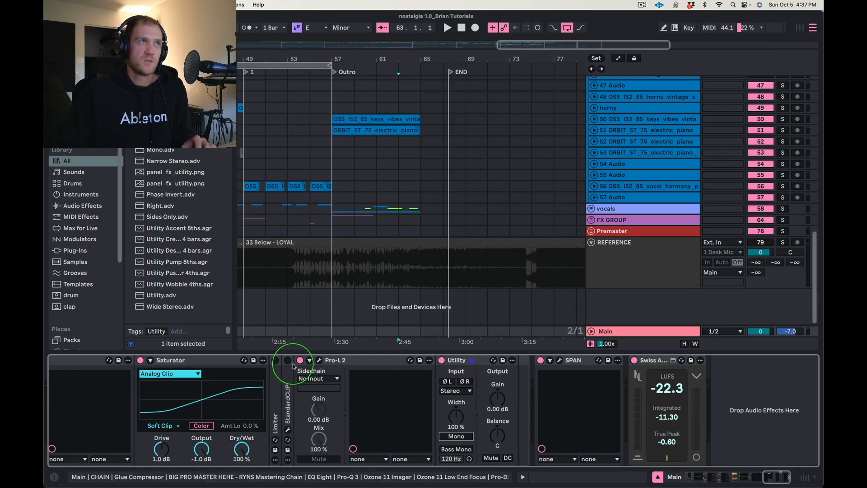
# Check the oversampling and dither options in the Main track's Pro-L 2, keep dither Off and close its window.
pyautogui.click(319, 361)
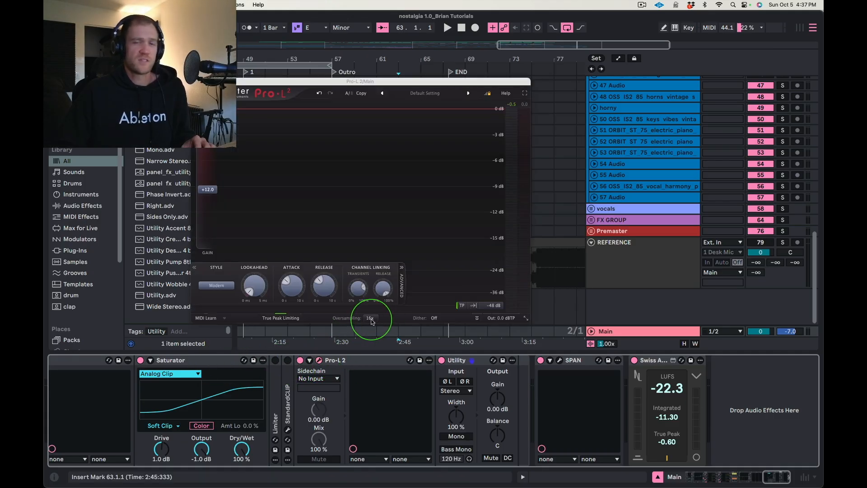
pyautogui.moveTo(371, 321)
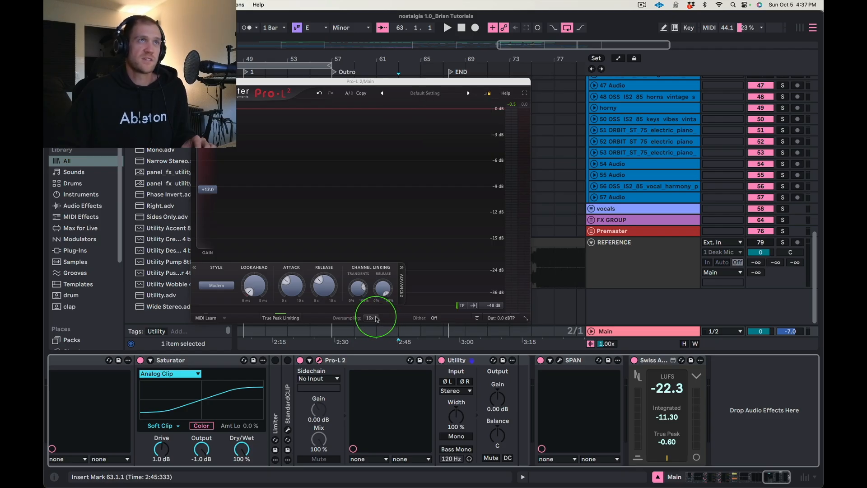
pyautogui.click(443, 318)
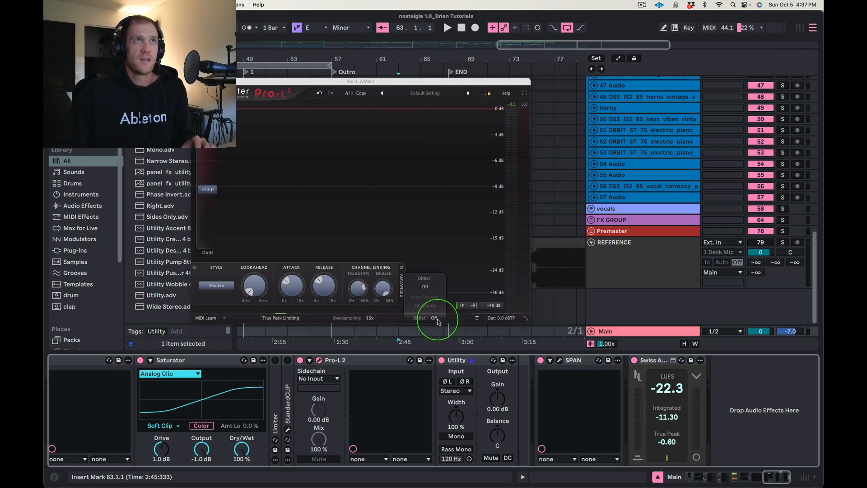
pyautogui.moveTo(429, 293)
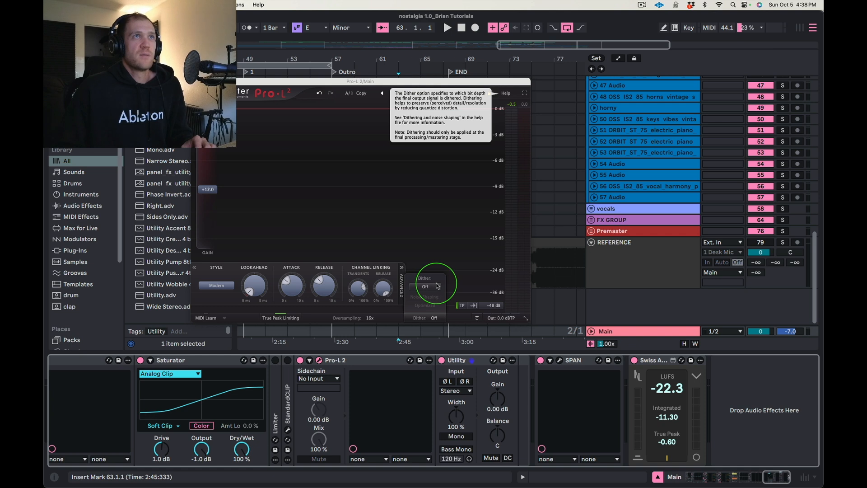
pyautogui.click(436, 286)
pyautogui.click(432, 289)
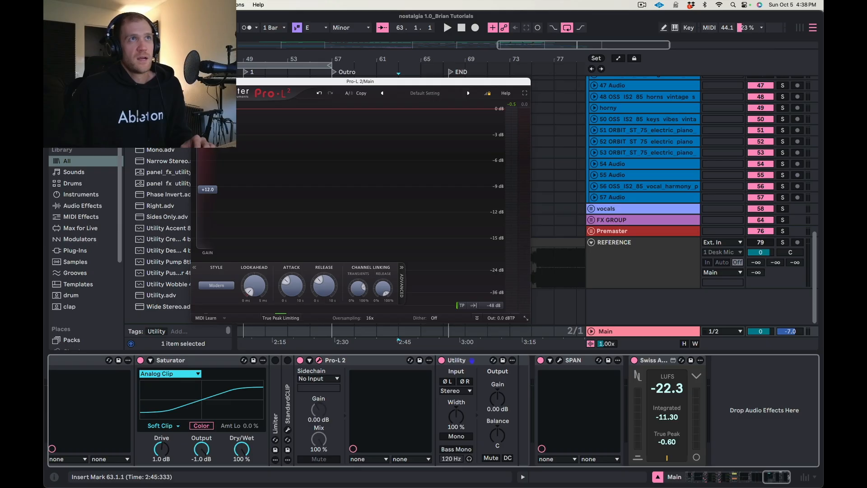
pyautogui.click(196, 81)
# Extend the start of the arrangement loop from Drop 1B back to bar 1.
pyautogui.scroll(-2, 361, 127)
pyautogui.hscroll(-3, 361, 124)
pyautogui.scroll(-5, 362, 91)
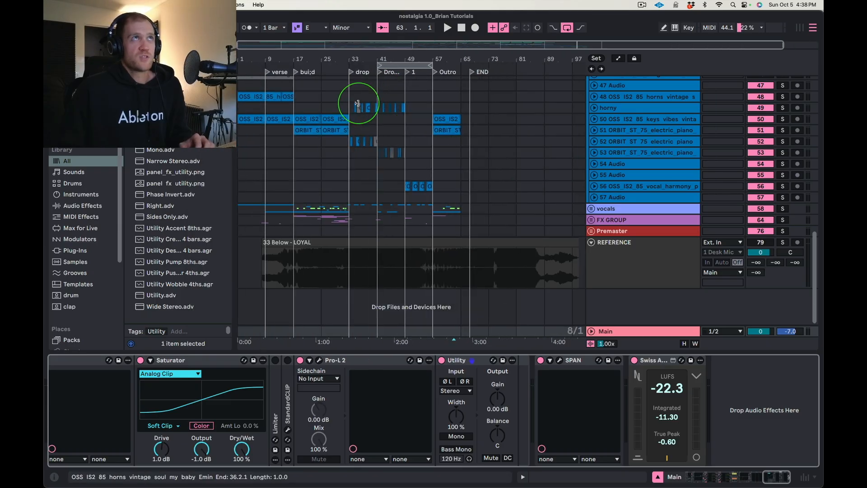
pyautogui.scroll(-1, 358, 99)
pyautogui.moveTo(371, 65); pyautogui.dragTo(241, 68)
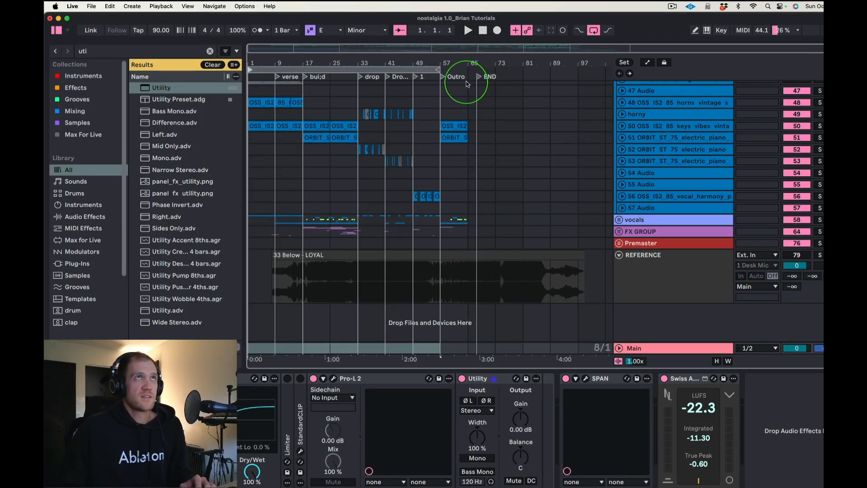
# Extend the loop's end to the END marker at 67.3.1 and select the whole looped range.
pyautogui.scroll(4, 464, 82)
pyautogui.moveTo(416, 70); pyautogui.dragTo(501, 74)
pyautogui.scroll(6, 498, 113)
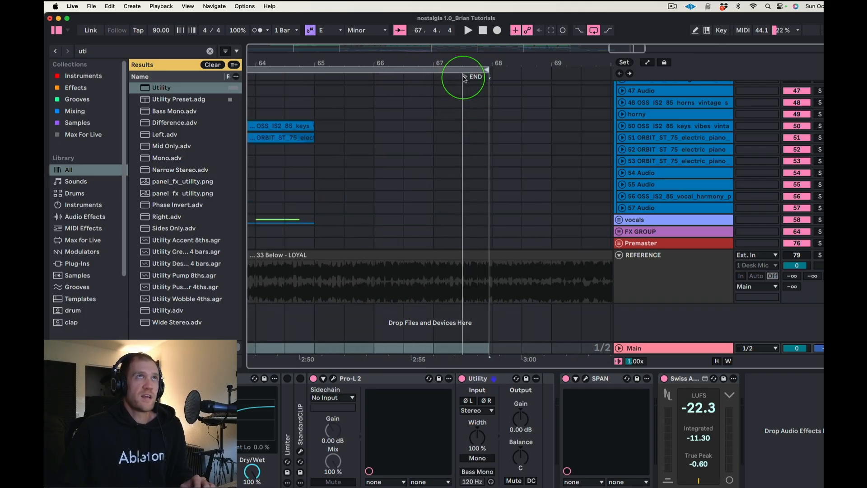
pyautogui.scroll(5, 468, 75)
pyautogui.moveTo(518, 69); pyautogui.dragTo(465, 73)
pyautogui.scroll(-5, 464, 73)
pyautogui.click(449, 71)
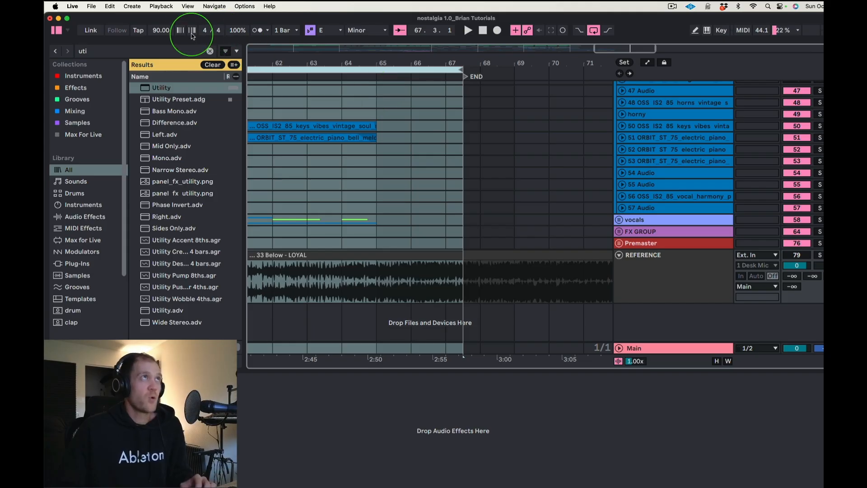
# Open the Export Audio/Video settings for the Main track and set the render length to 67.3.0.
pyautogui.click(92, 7)
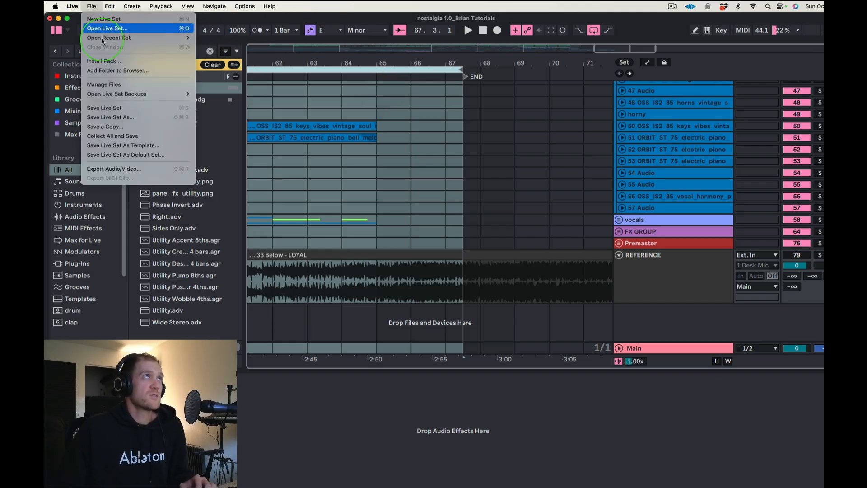
pyautogui.click(135, 168)
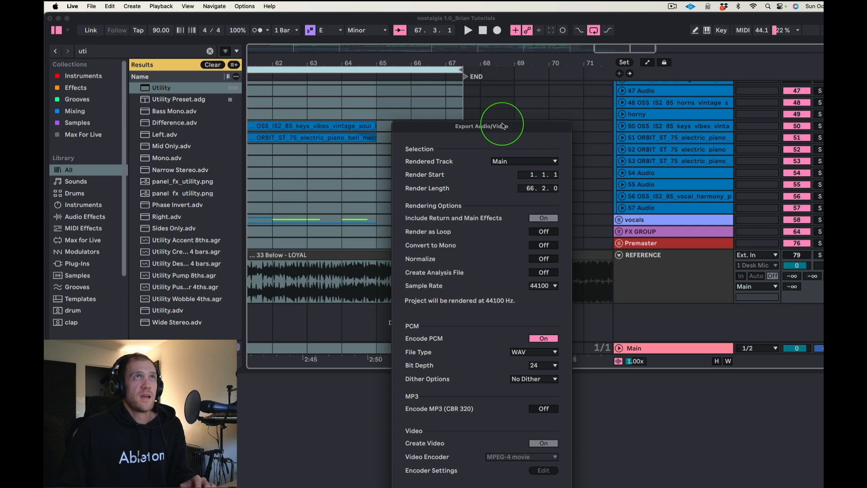
pyautogui.moveTo(497, 125); pyautogui.dragTo(476, 126)
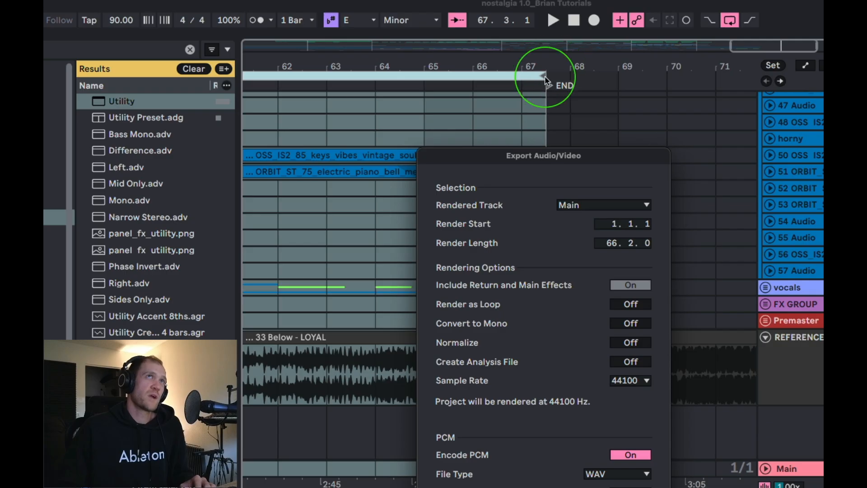
pyautogui.click(613, 243)
pyautogui.write('67')
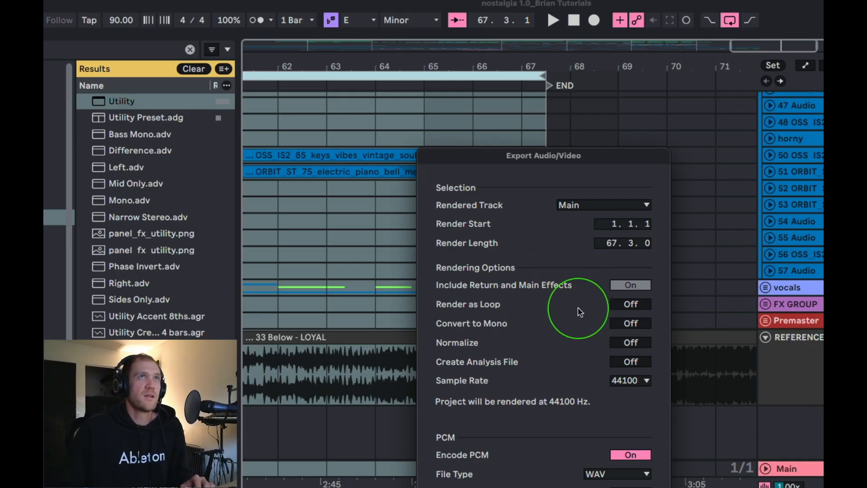
# Review the available export sample rates and keep 44100.
pyautogui.click(621, 380)
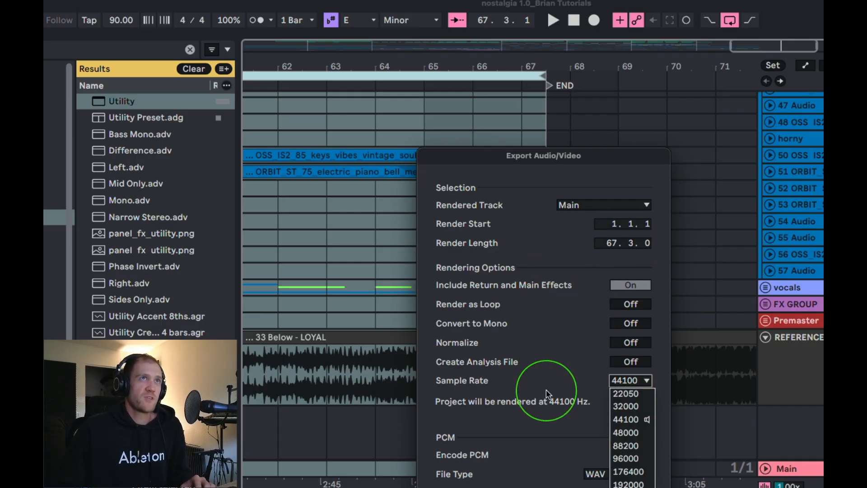
pyautogui.click(574, 406)
pyautogui.click(637, 383)
pyautogui.click(579, 394)
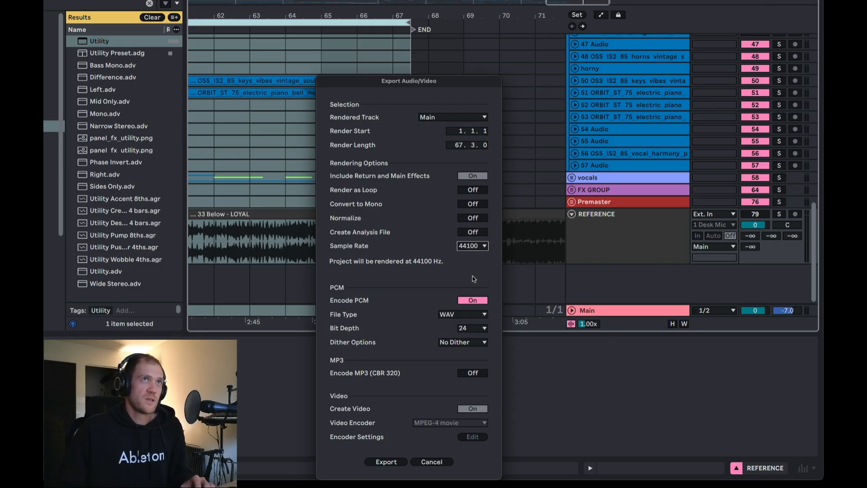
pyautogui.click(430, 240)
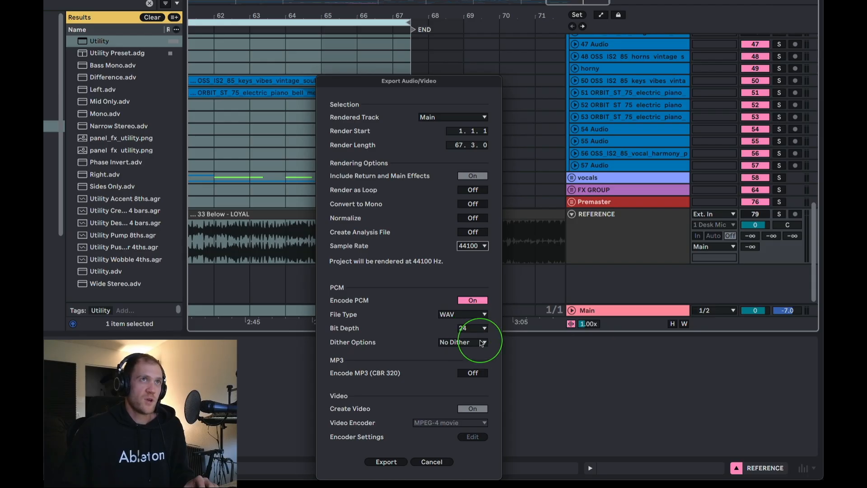
# Review the bit depth choices, keep 24, and toggle MP3 encoding on and back off.
pyautogui.click(476, 329)
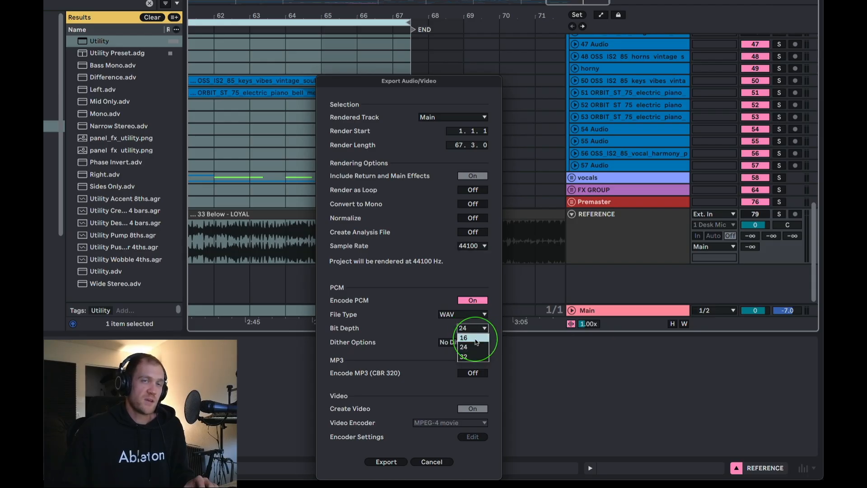
pyautogui.click(427, 343)
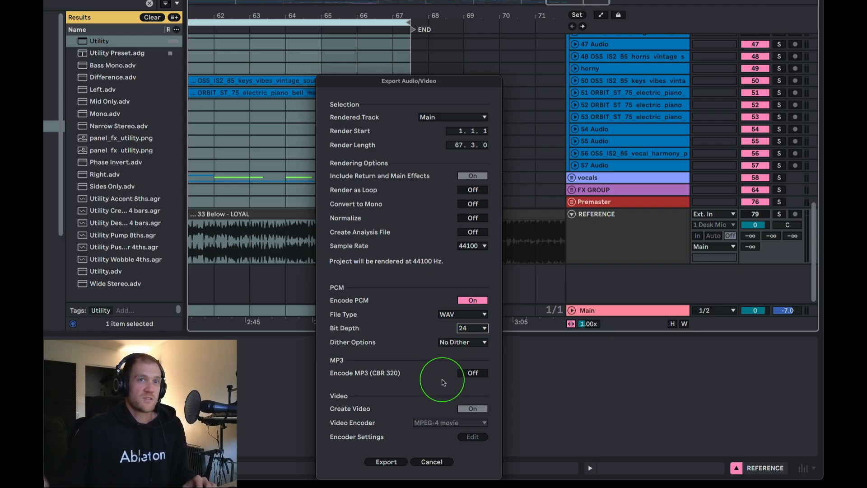
pyautogui.click(463, 373)
pyautogui.click(464, 373)
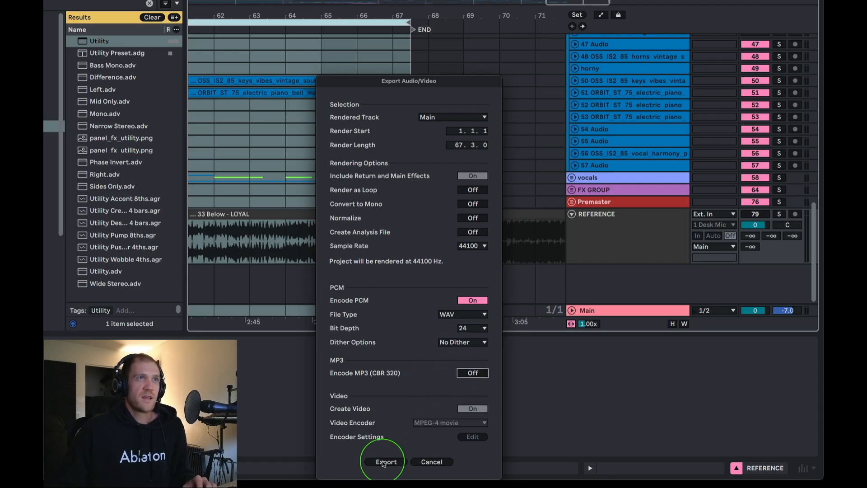
# Start the export to see its save location, cancel saving and close the Export Audio/Video dialog.
pyautogui.click(384, 462)
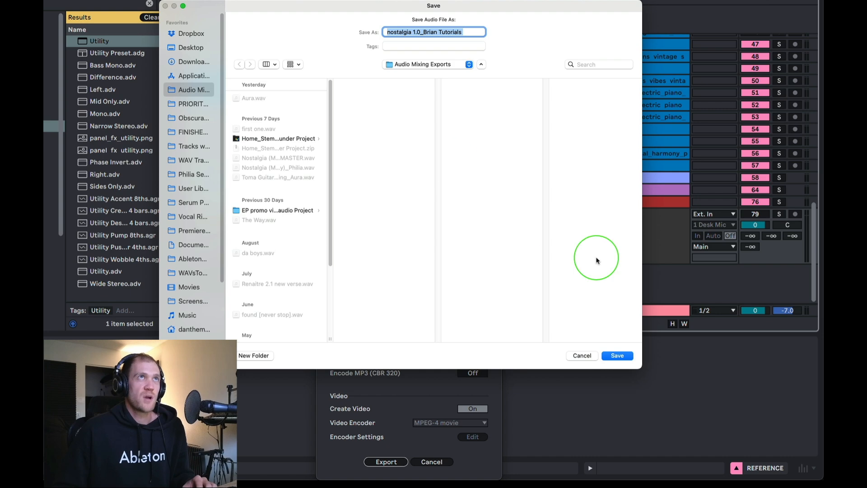
pyautogui.click(582, 356)
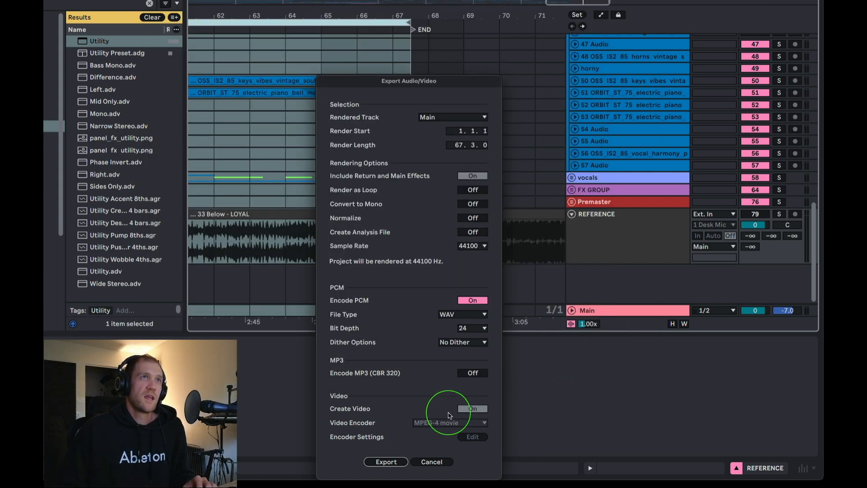
pyautogui.click(431, 461)
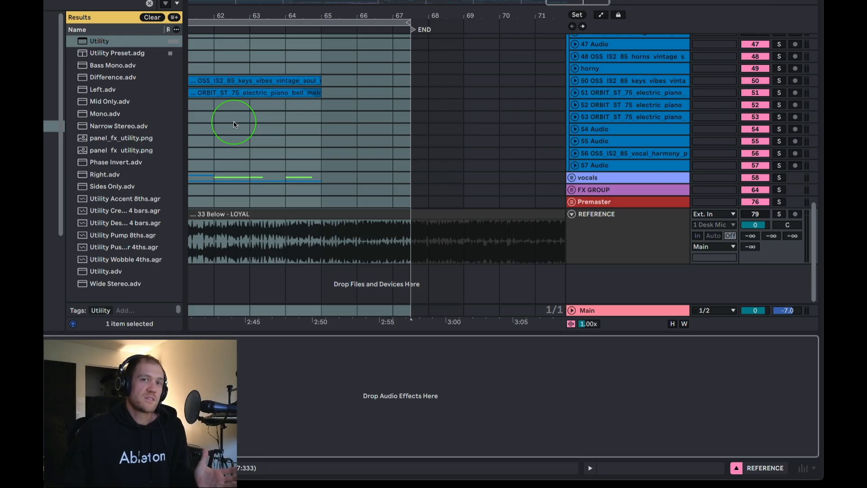
pyautogui.scroll(-3, 251, 144)
pyautogui.hscroll(-3, 251, 144)
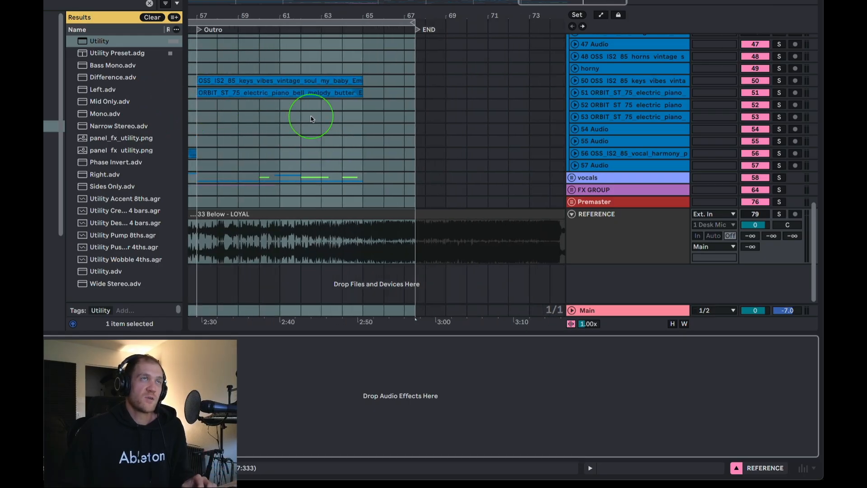
pyautogui.scroll(-5, 325, 181)
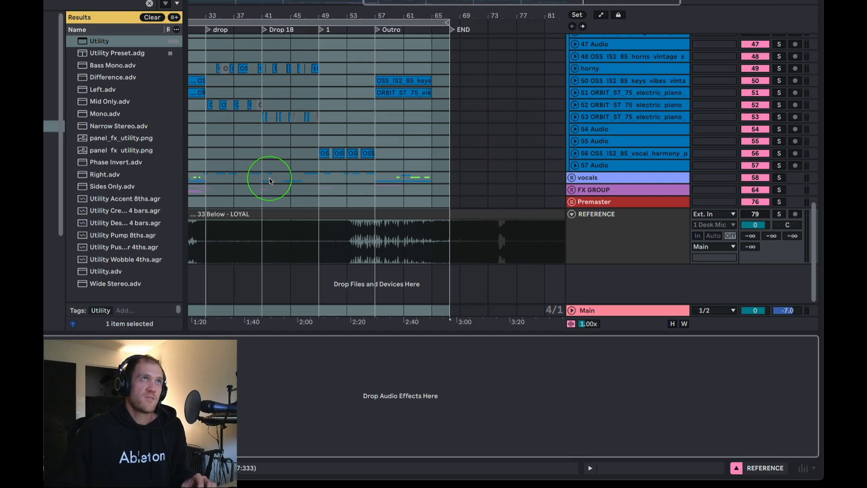
pyautogui.hscroll(-5, 270, 181)
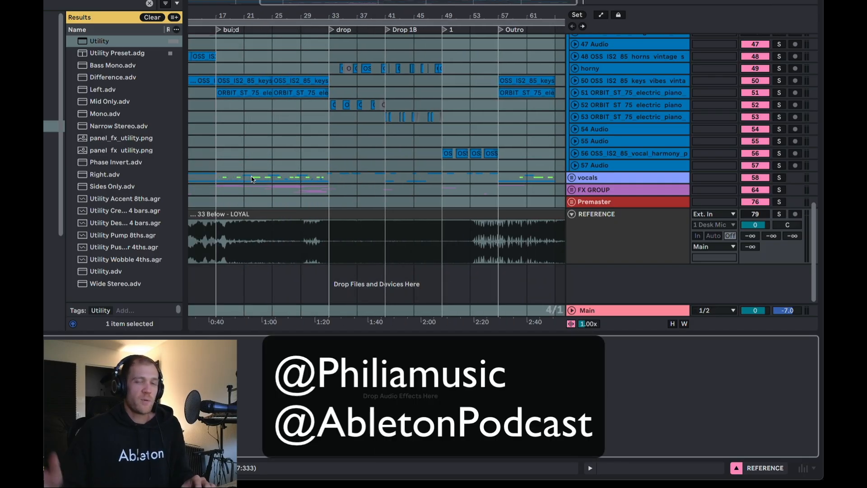